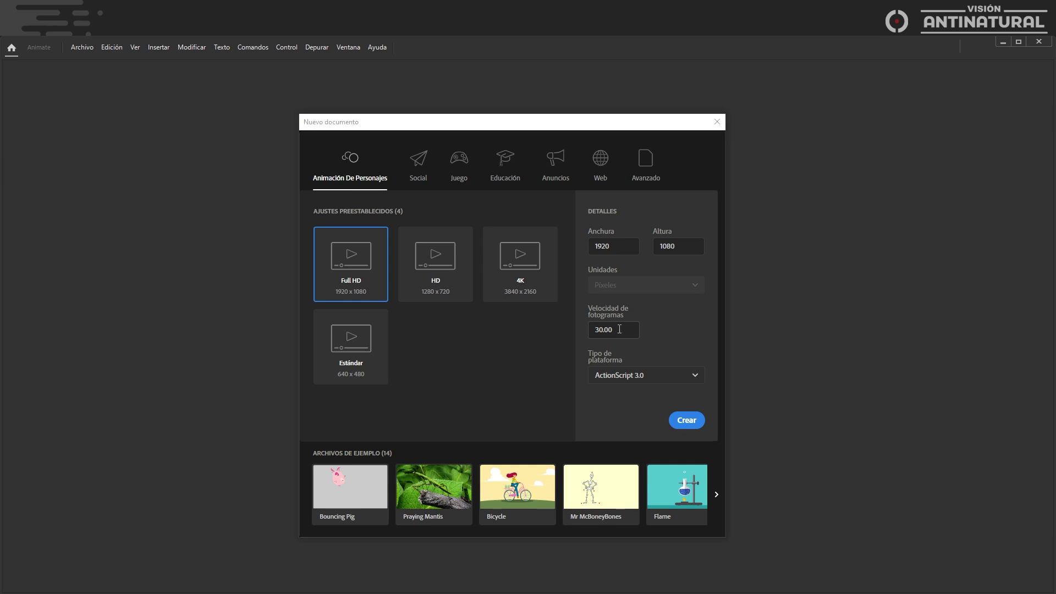
Step: Create a new Full HD 1920 x 1080 ActionScript 3.0 document with a frame rate of 24 fps
click(620, 329)
text(30.00)
key(Return)
text(24)
click(701, 329)
click(687, 421)
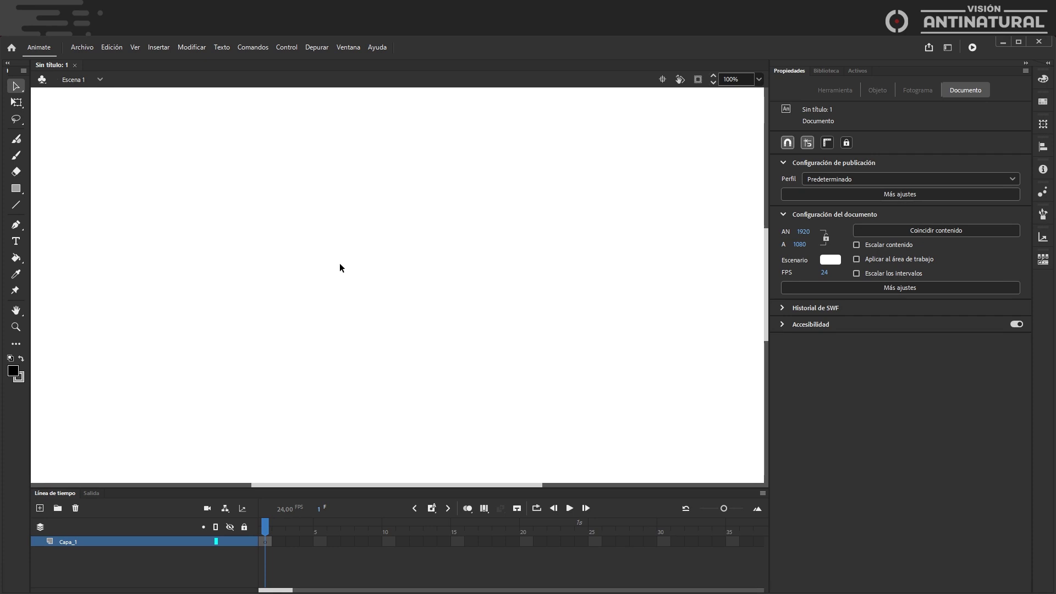
Step: Set the workspace layout to Conceptos básicos
click(351, 48)
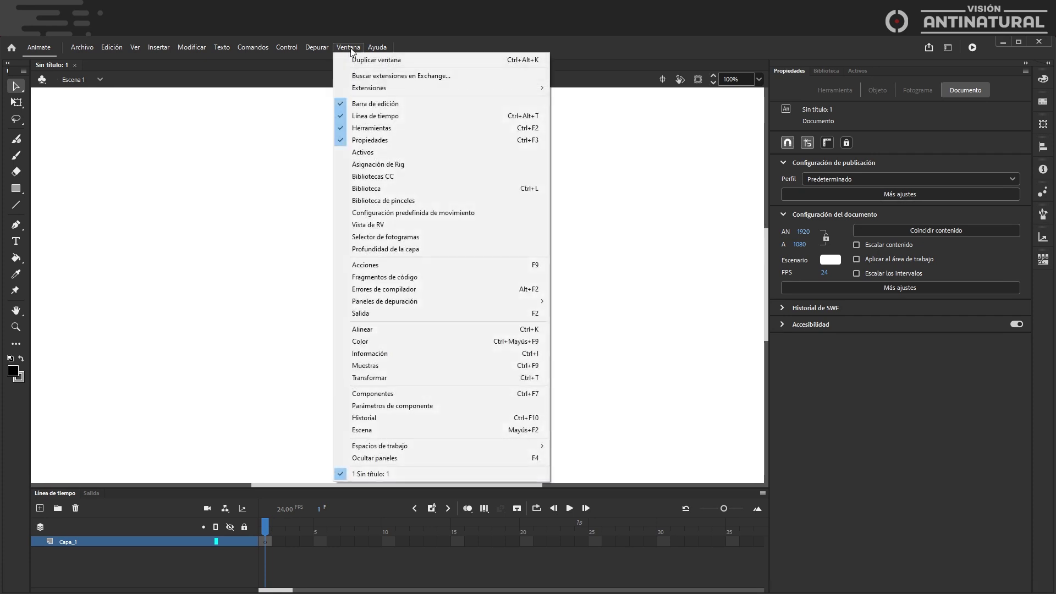
mouse_move(403, 447)
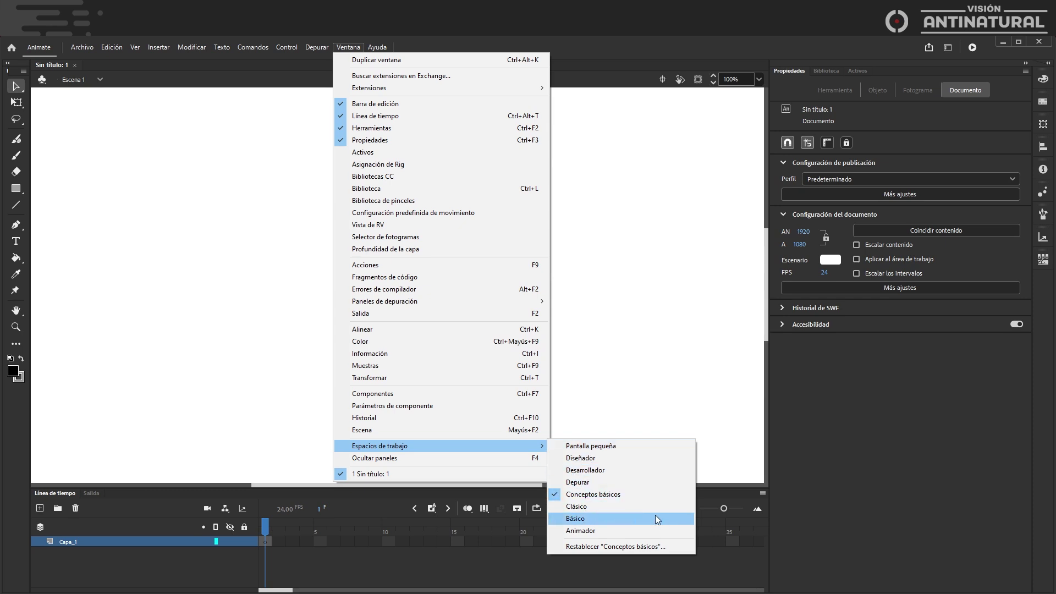
click(594, 497)
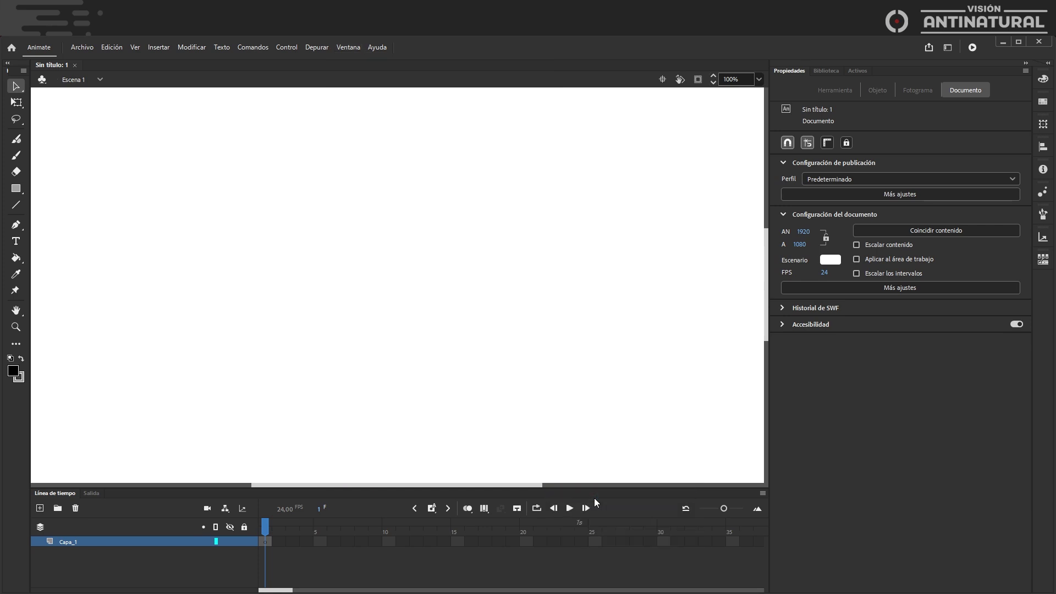
Step: Examine the Lasso and Selection tools, the selection tool variants, the additional toolbar tools and the document's Library
key(l)
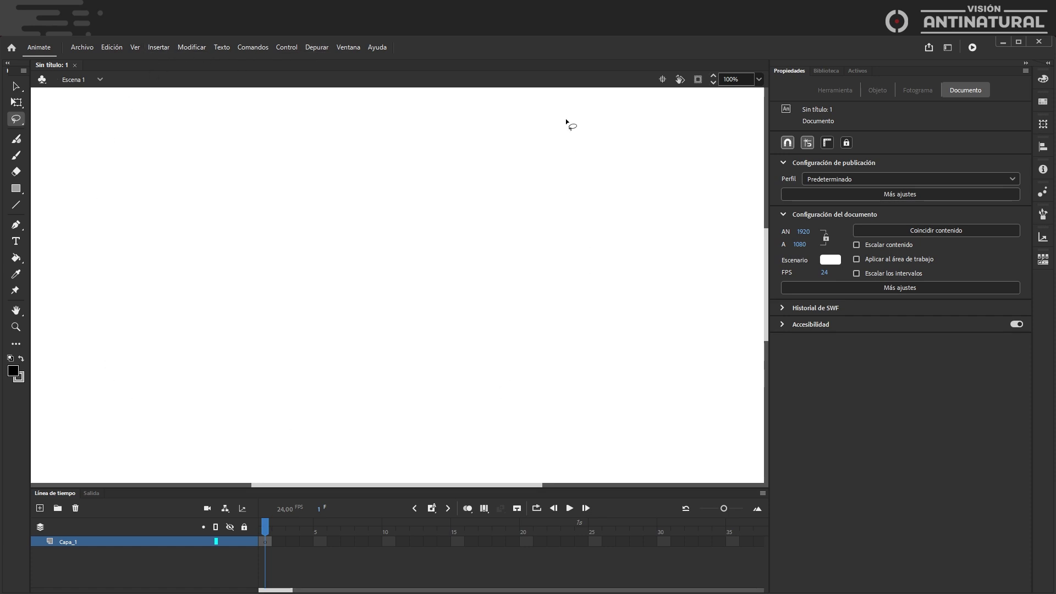
key(v)
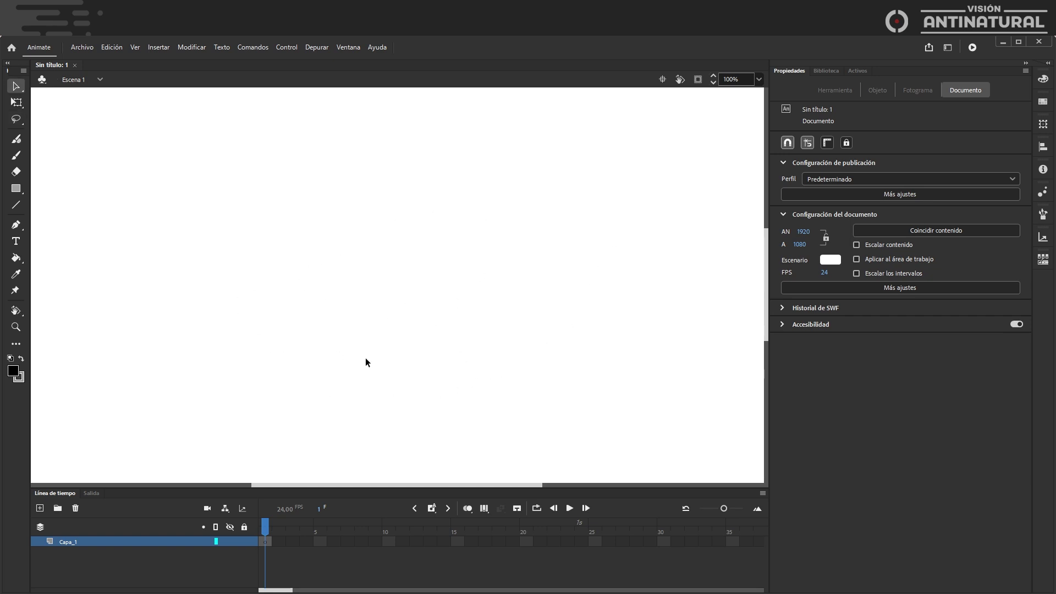
click(21, 92)
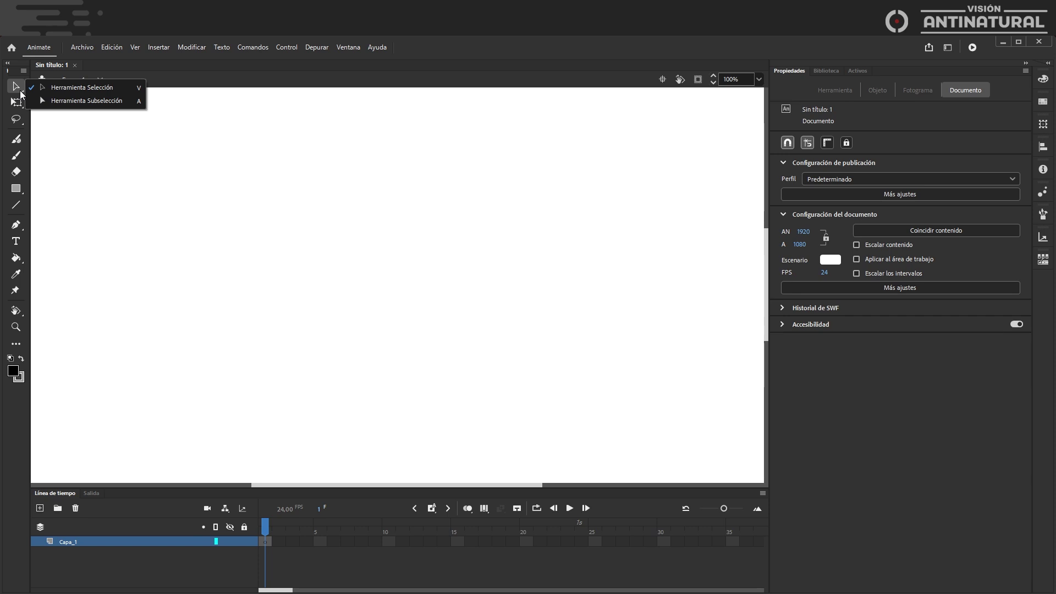
click(94, 297)
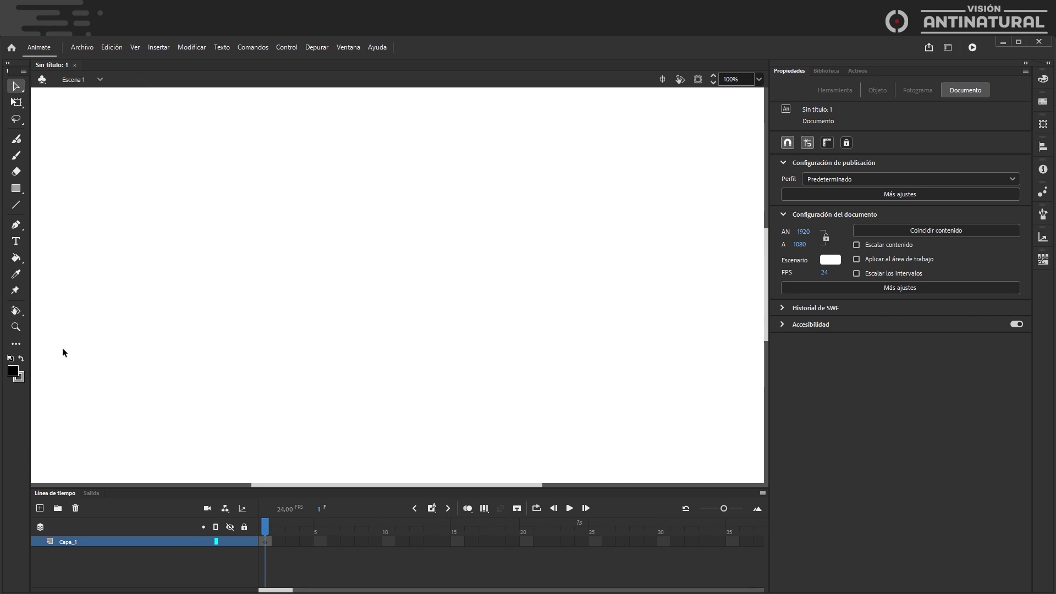
click(19, 344)
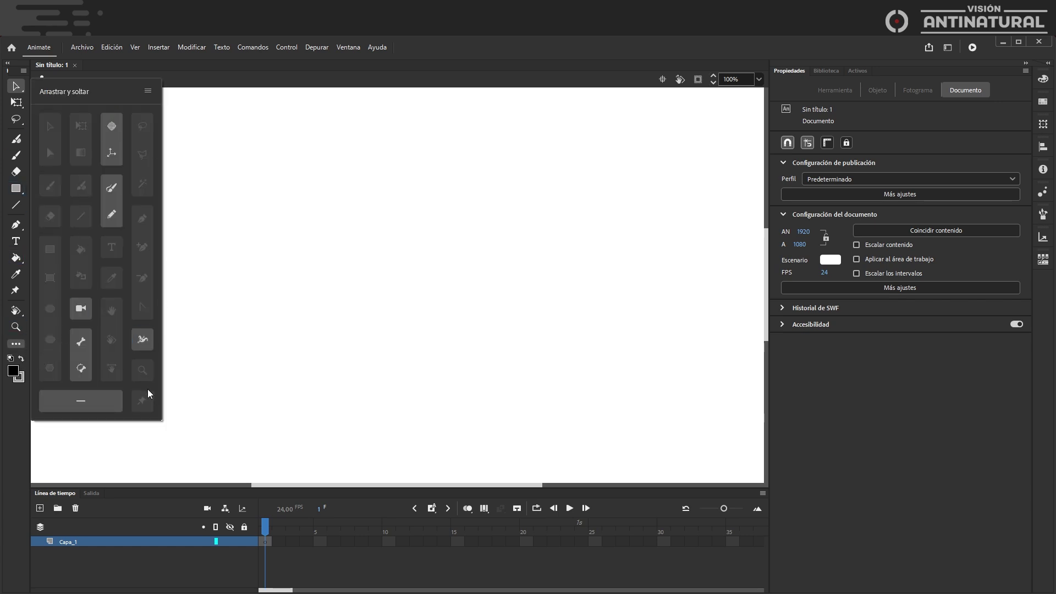
click(246, 289)
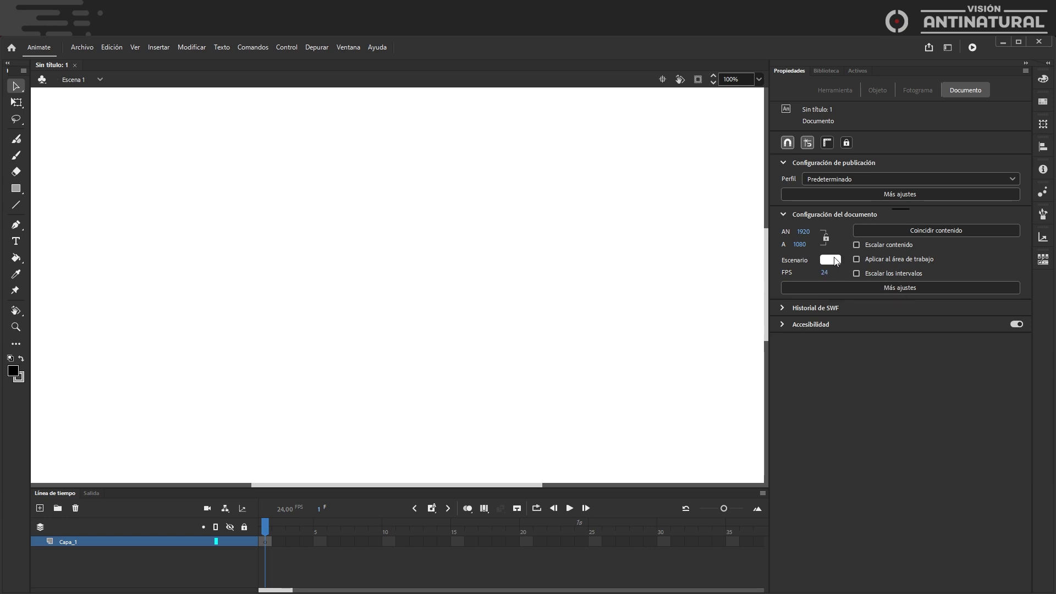
click(824, 72)
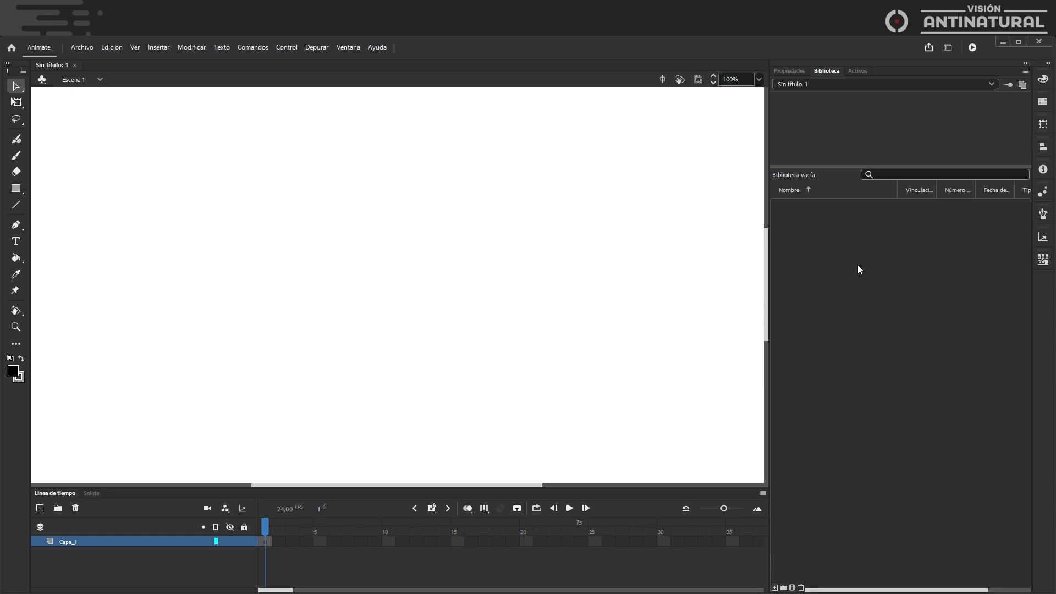
click(790, 70)
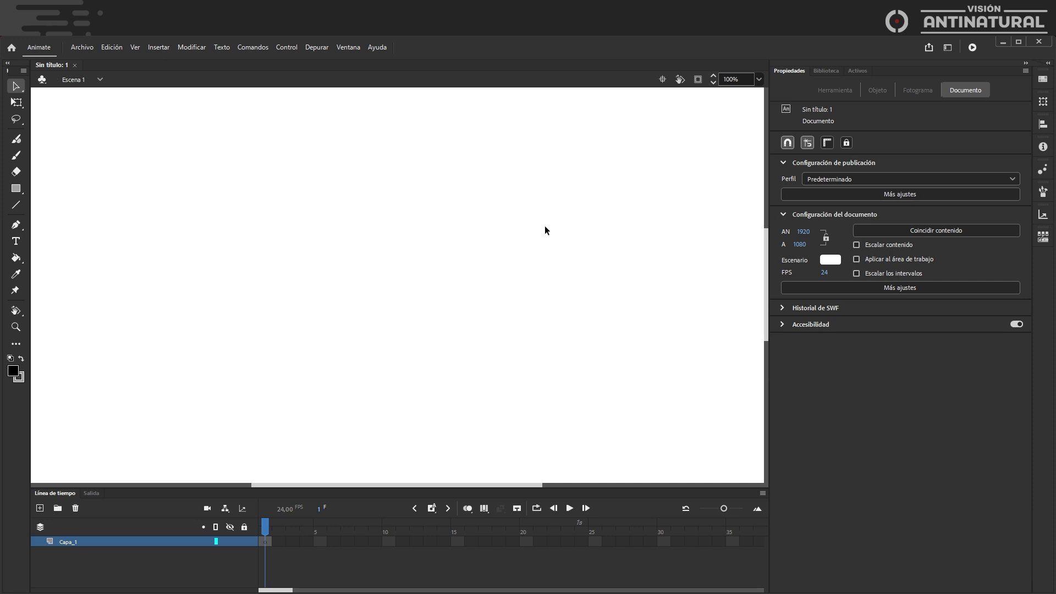
Step: Close the Acciones panel and bring up the Color, Muestras and Escena panels in the workspace
right_click(857, 71)
click(880, 81)
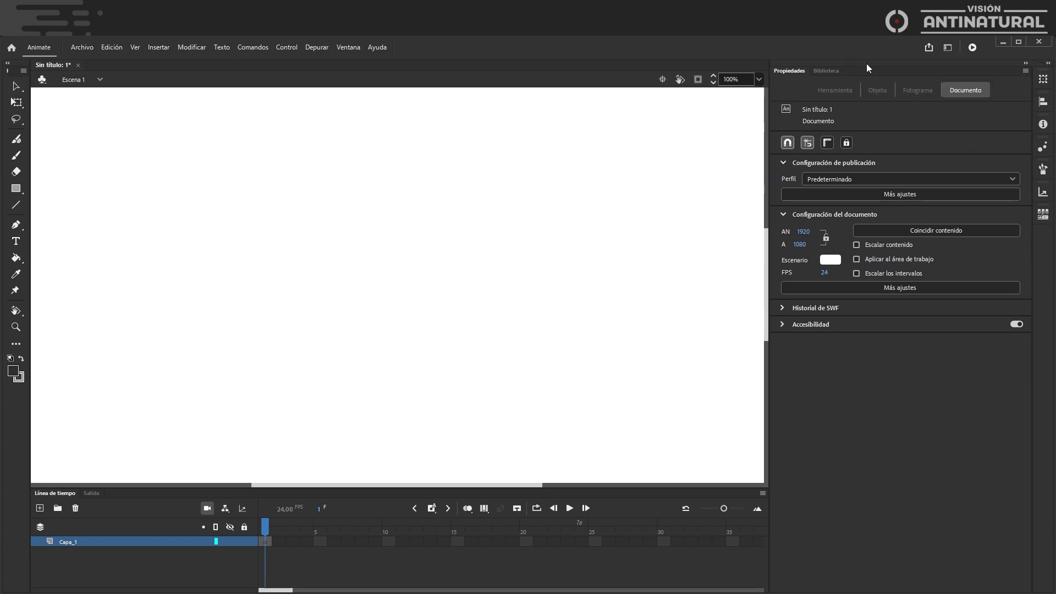
click(341, 47)
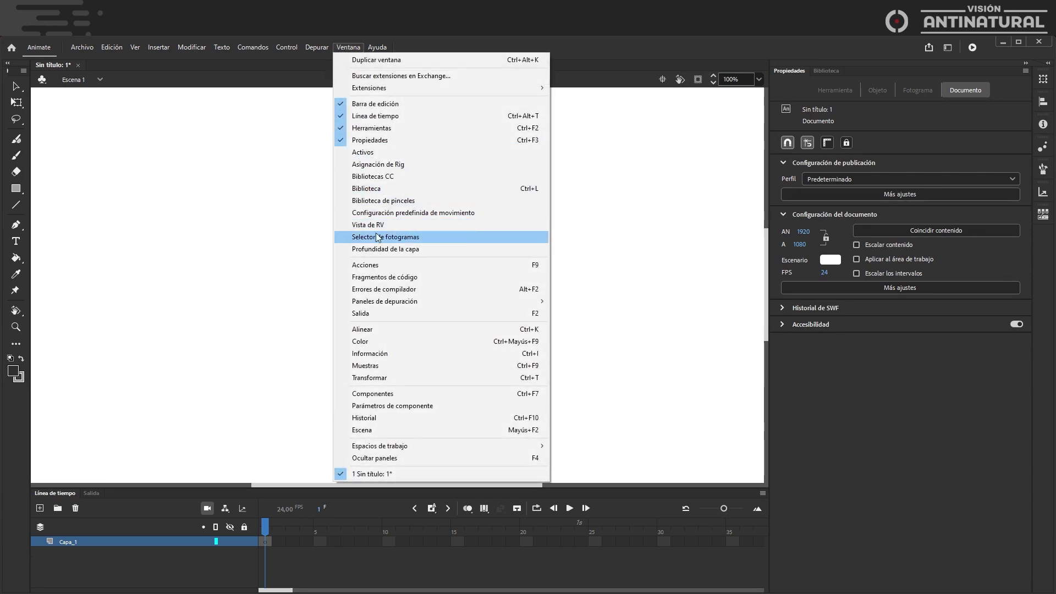
click(382, 345)
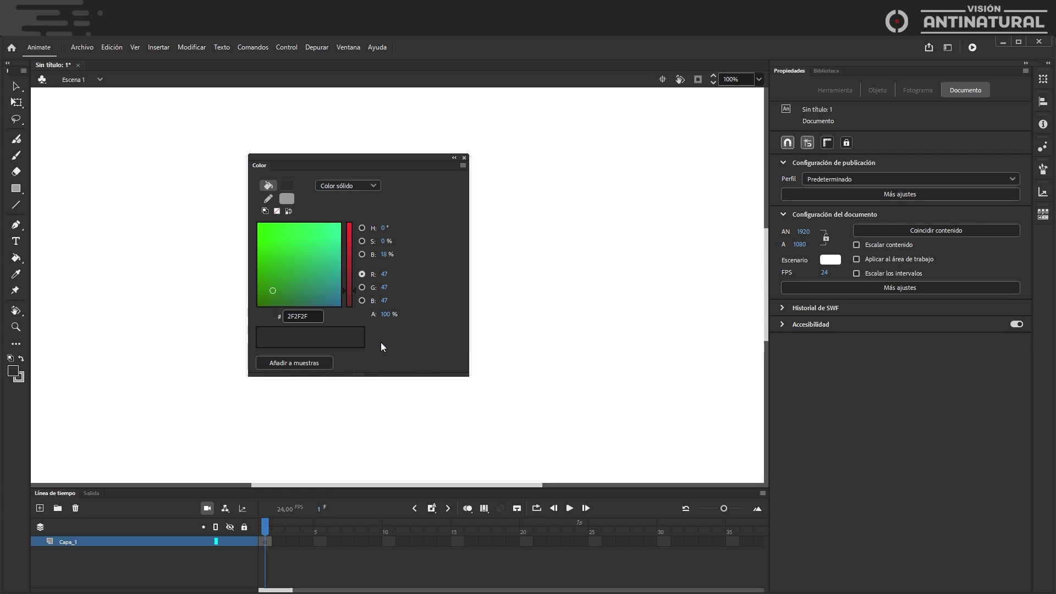
click(341, 48)
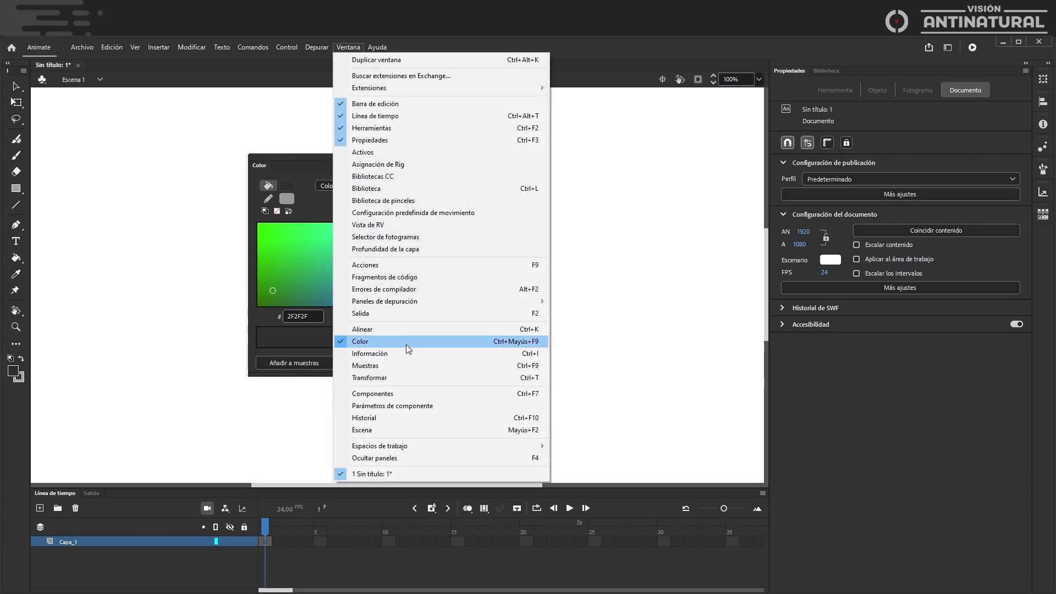
click(398, 366)
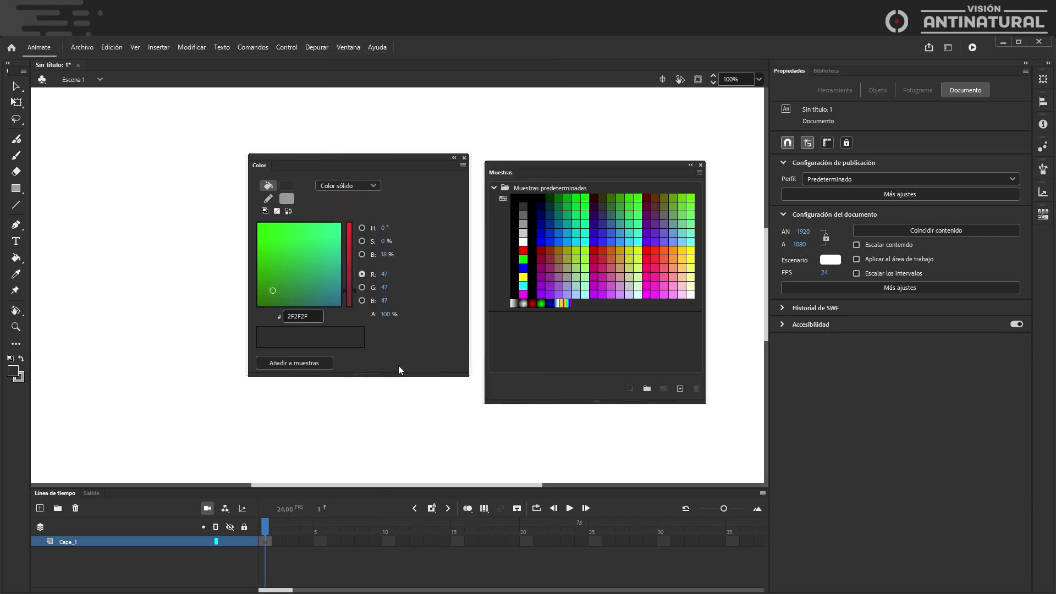
click(356, 48)
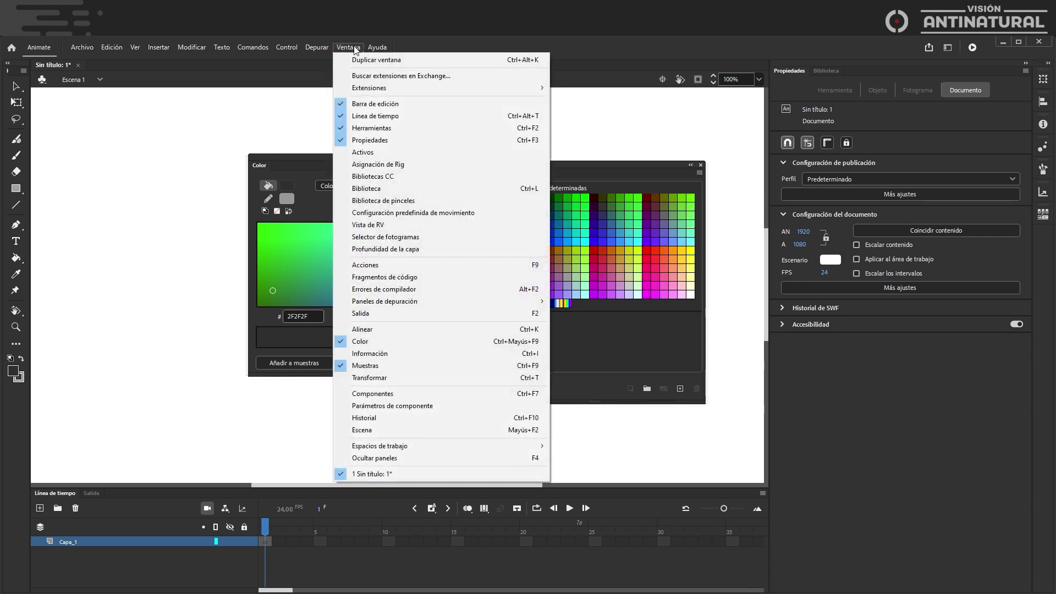
click(391, 431)
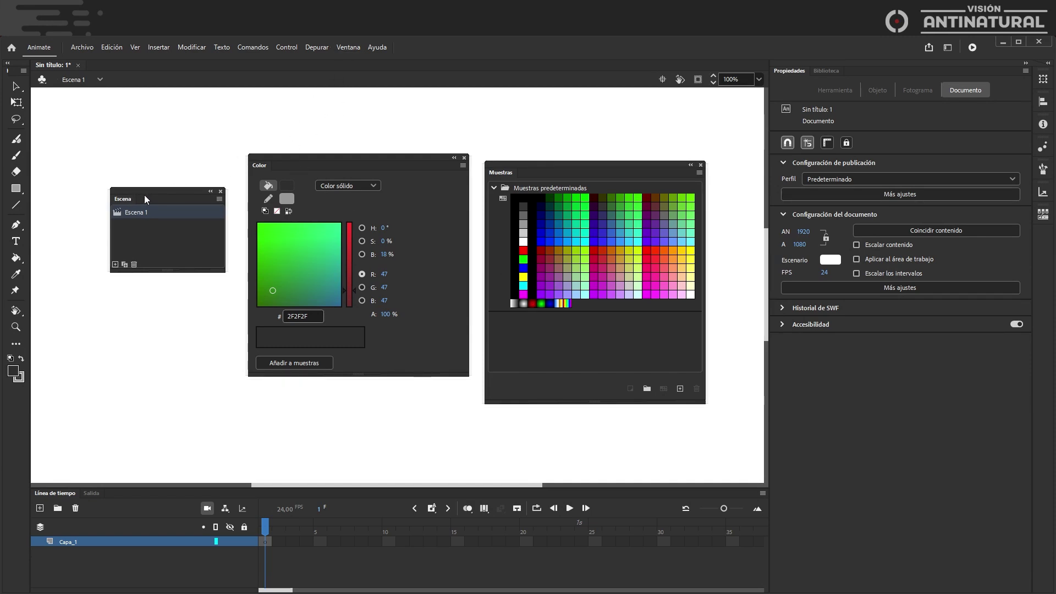
Step: Hide the Escena, Color and Muestras panels one by one and show each again
key(shift+F2)
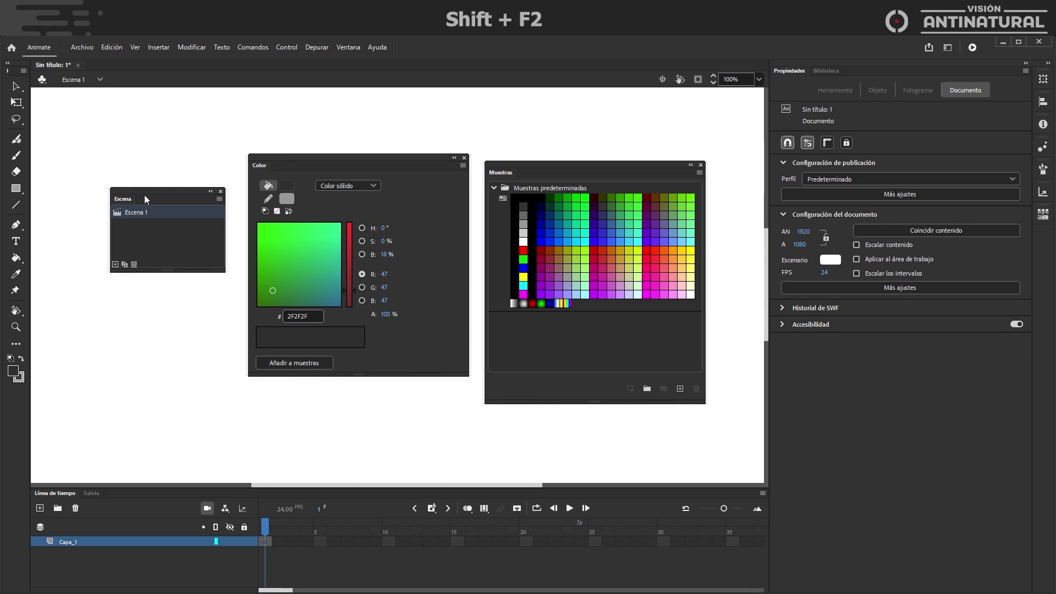
key(shift+F2)
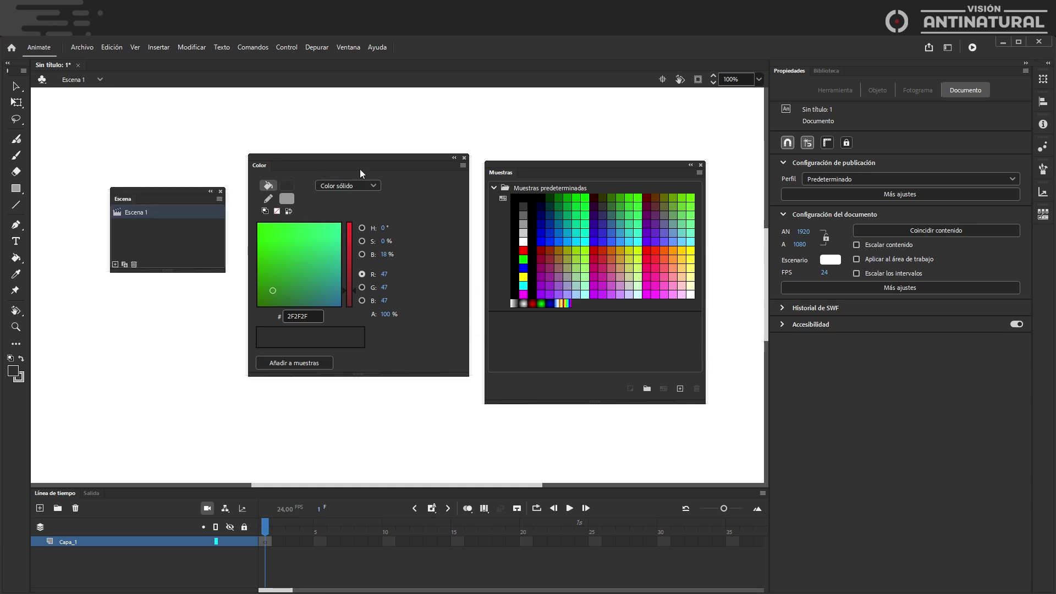
key(ctrl+shift+F9)
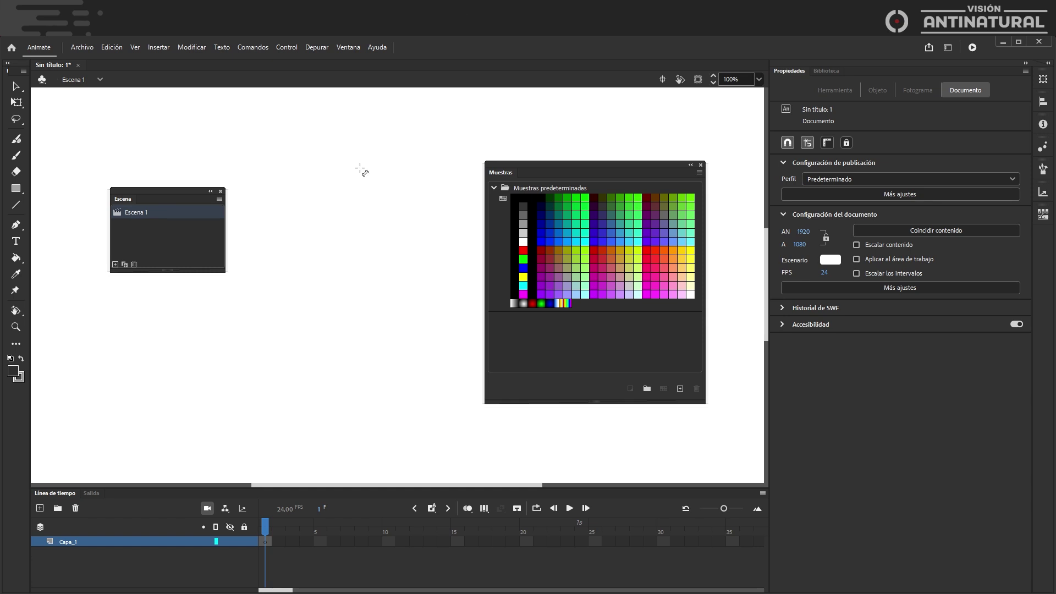
key(ctrl+shift+F9)
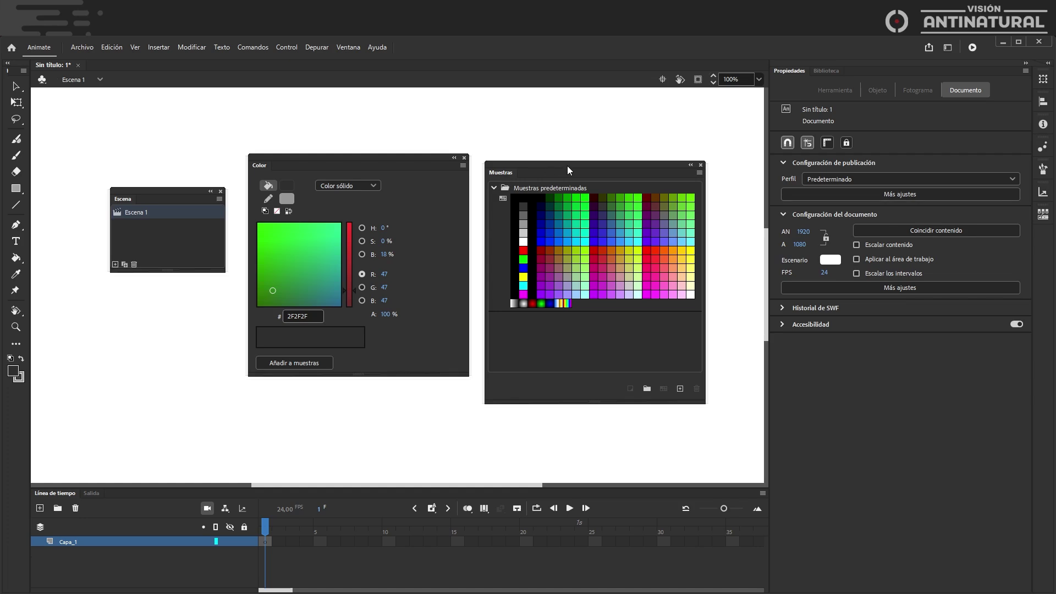
key(ctrl+F9)
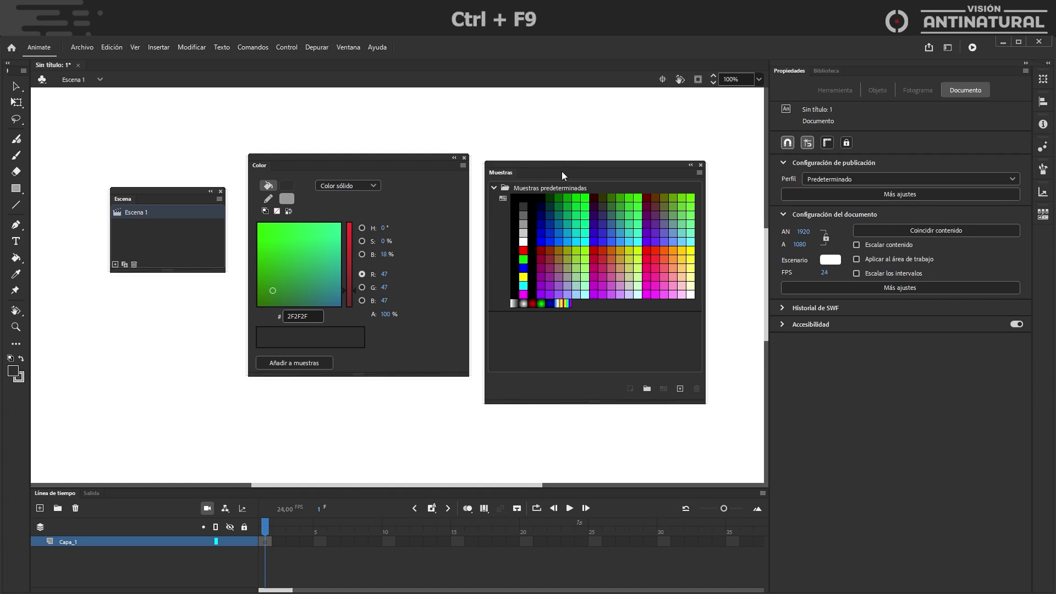
key(ctrl+F9)
key(ctrl+F9)
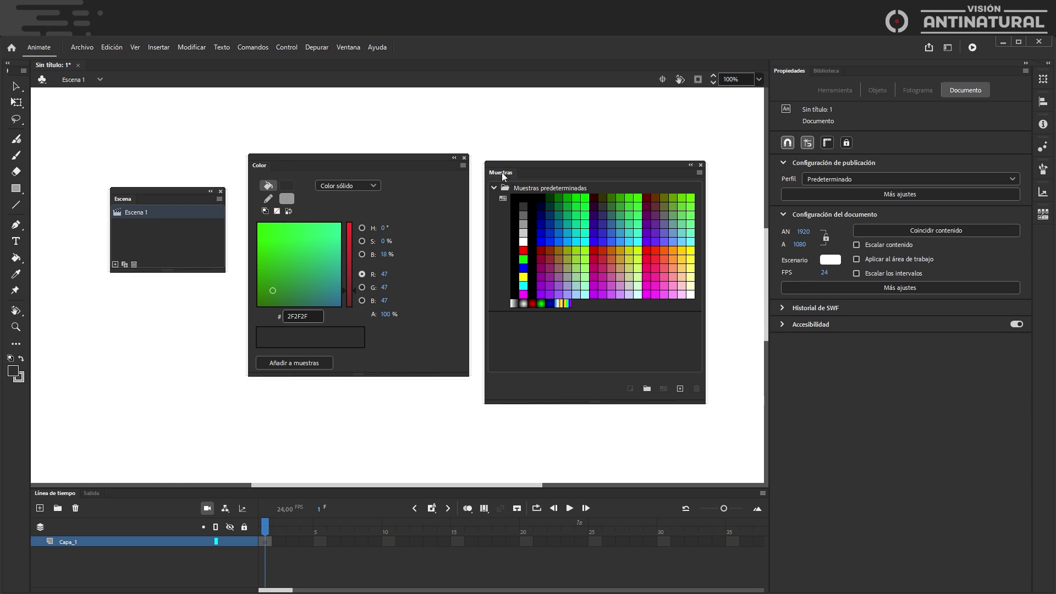
Step: Dock the floating Muestras, Color and Escena panels in the same group as Propiedades and Biblioteca
drag(501, 173, 867, 73)
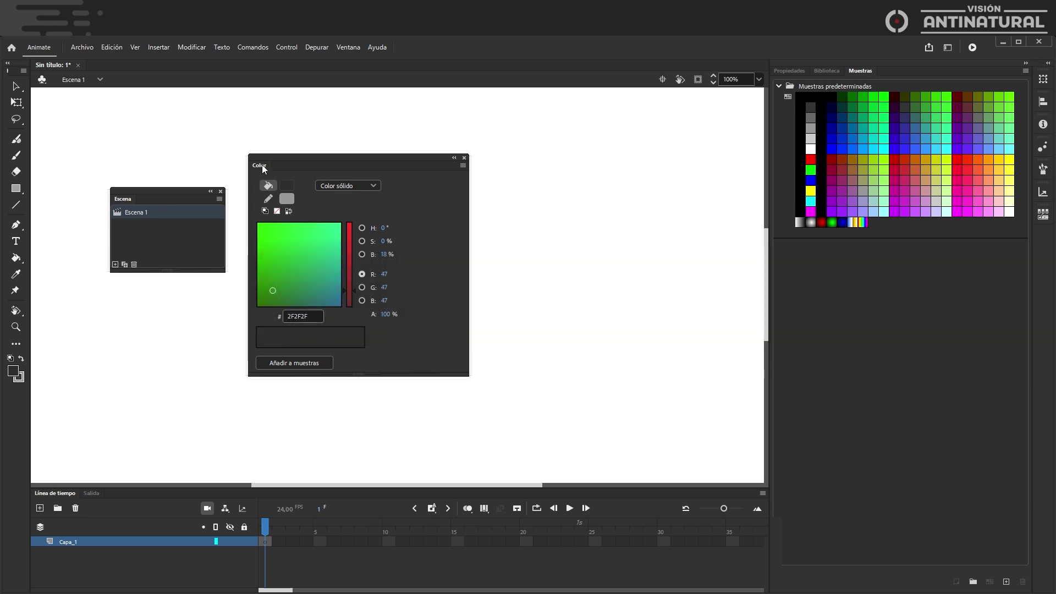
drag(263, 167, 906, 72)
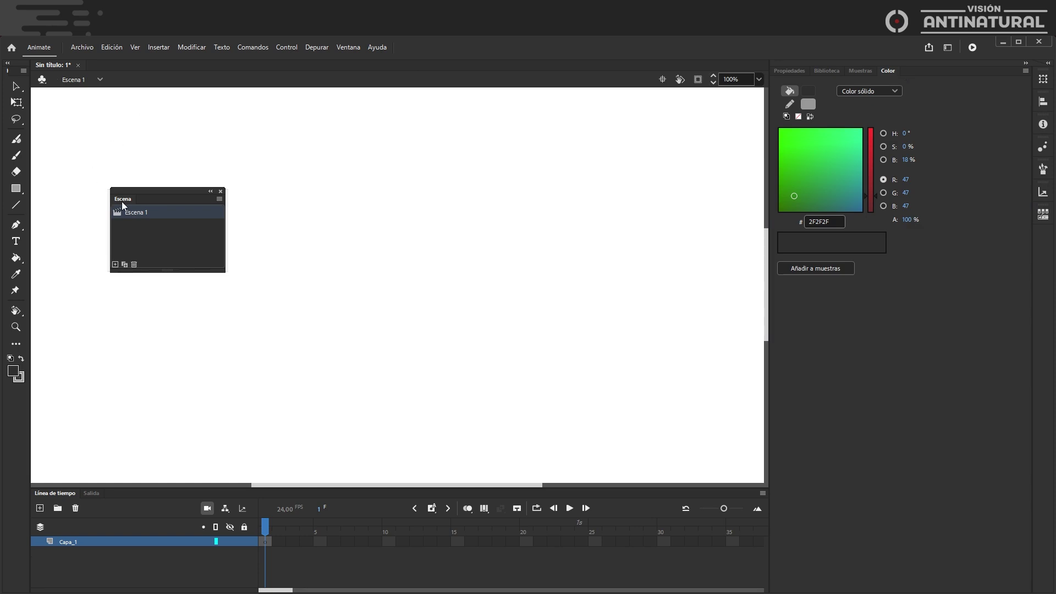
drag(124, 199, 923, 73)
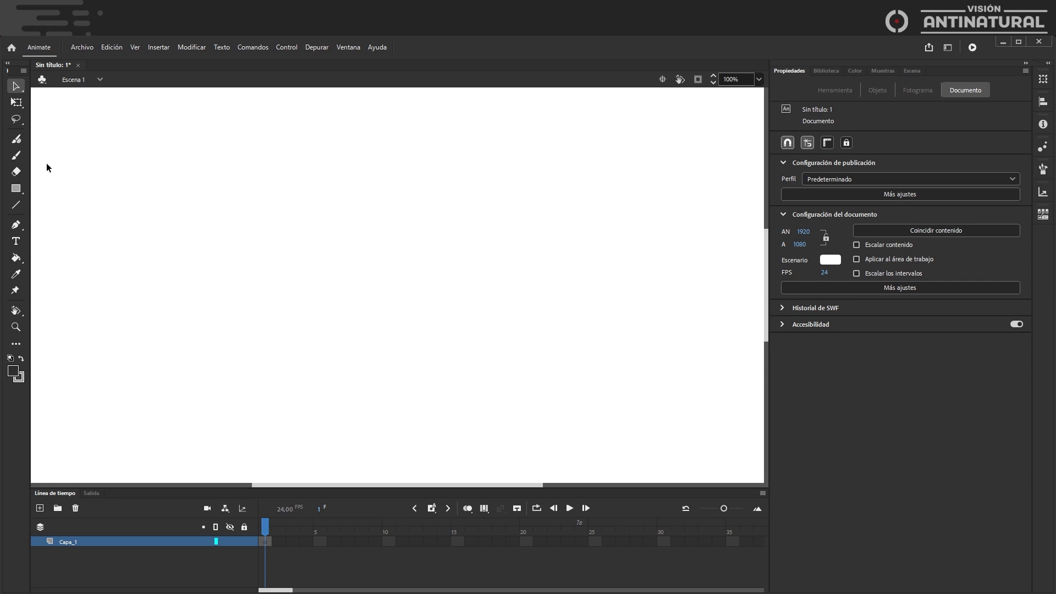
Step: Widen the toolbar to two columns and add the Camera tool beside the Lasso tool
drag(30, 165, 55, 168)
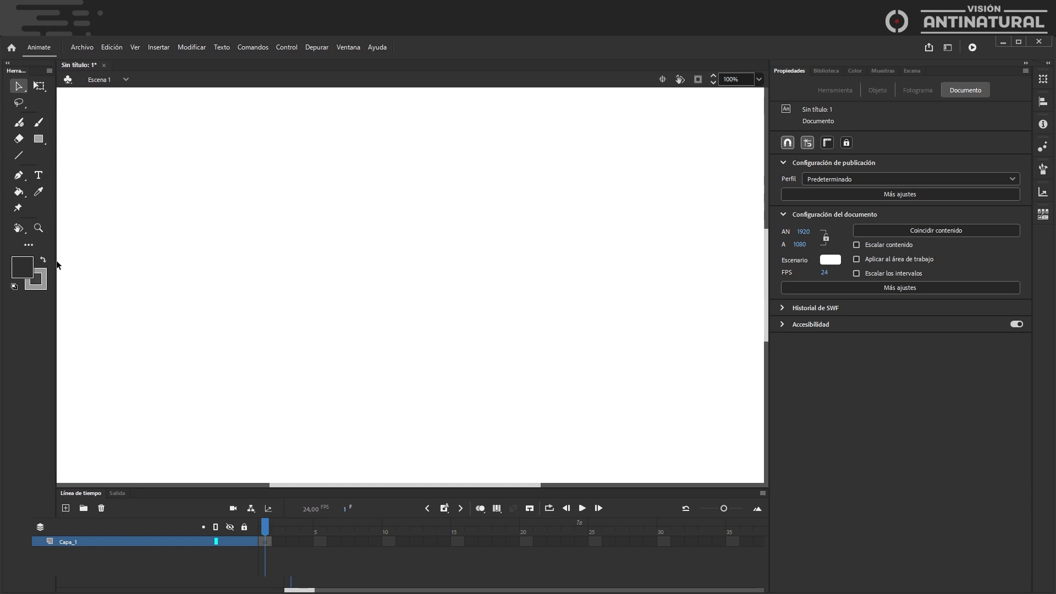
click(29, 246)
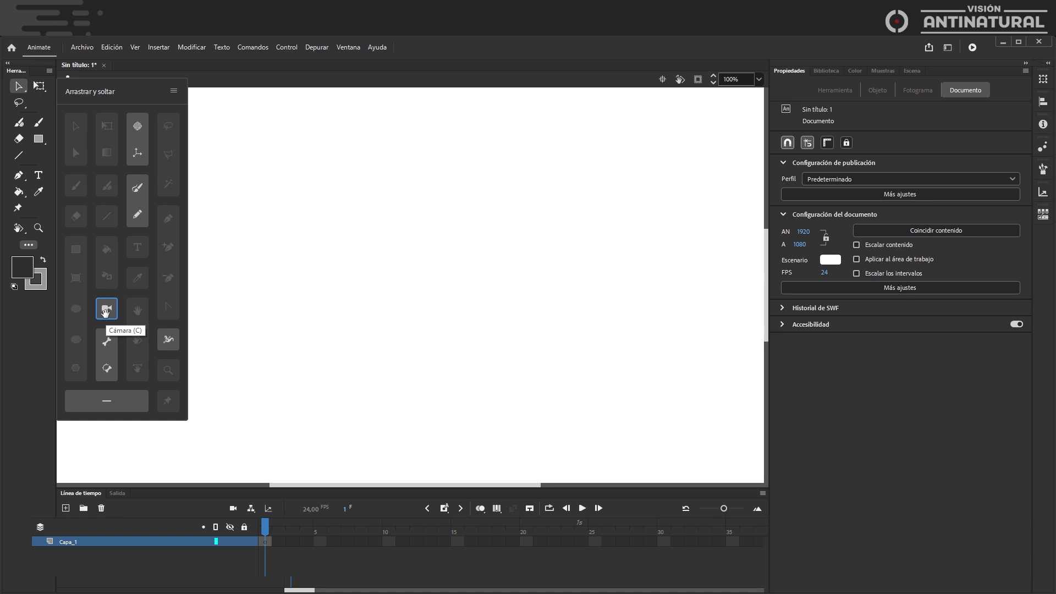
mouse_move(105, 313)
mouse_down()
mouse_move(45, 107)
mouse_move(28, 102)
mouse_up()
click(28, 101)
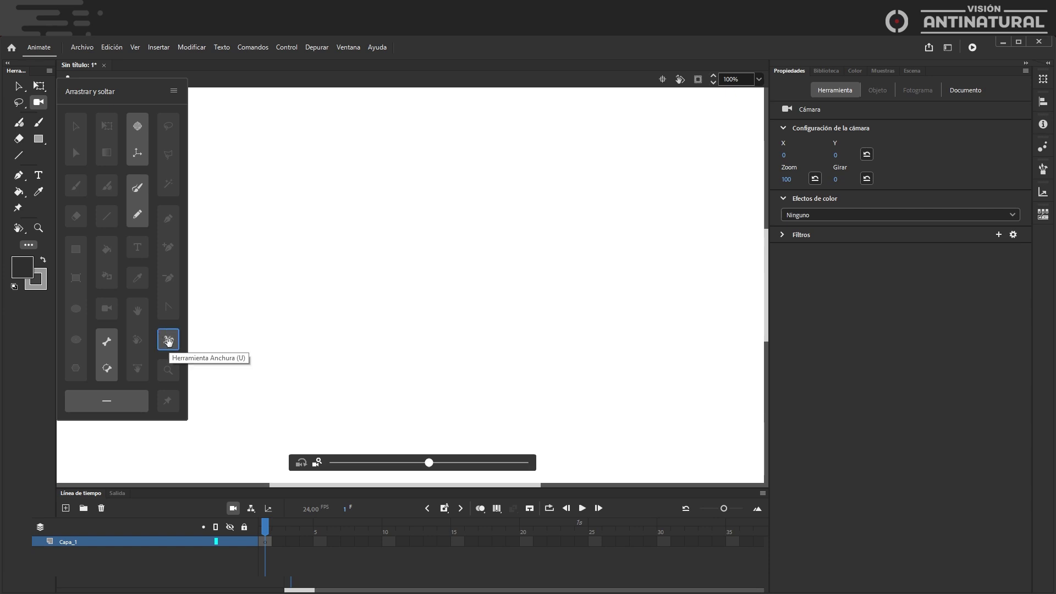
Step: Add the Width tool beside Line, Bone beside Asset Warp, Brush and Pencil below Line, and 3D Rotation and 3D Translation below Lasso
drag(169, 339, 32, 159)
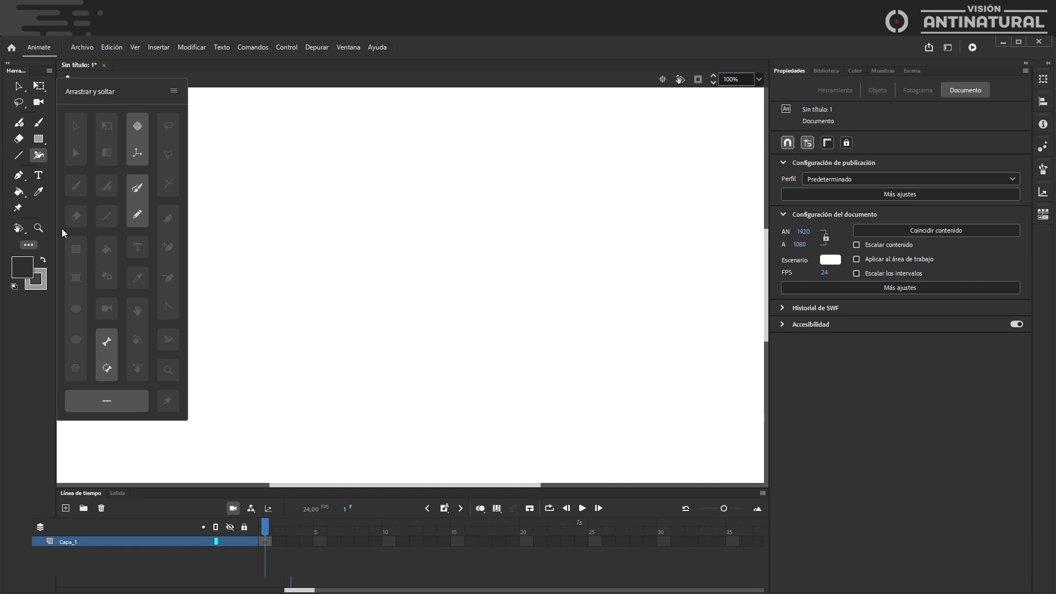
drag(108, 345, 31, 211)
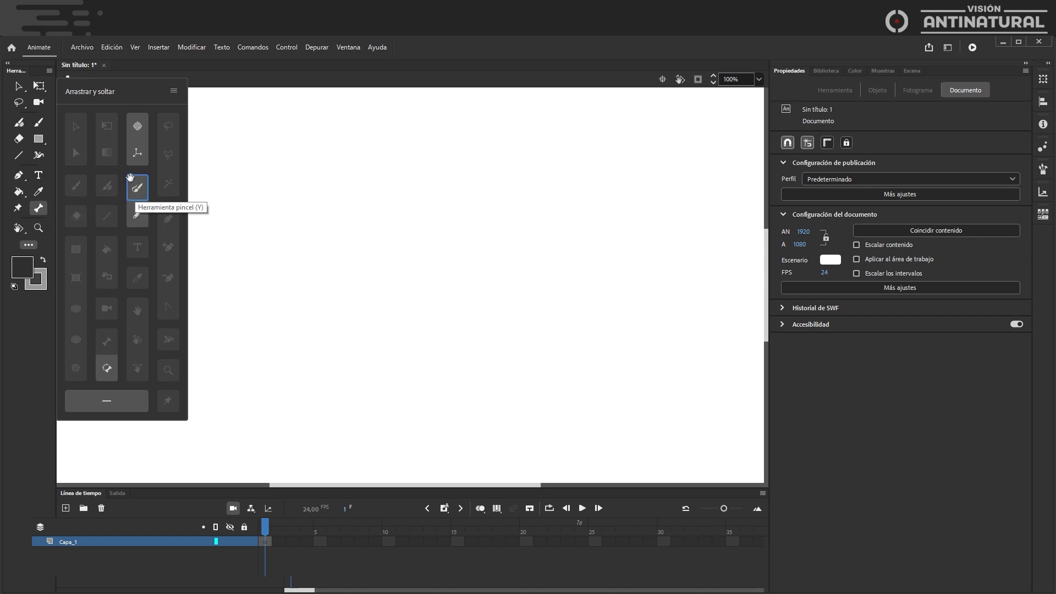
drag(139, 189, 21, 166)
mouse_move(138, 214)
mouse_down()
mouse_move(22, 173)
mouse_move(31, 173)
mouse_up()
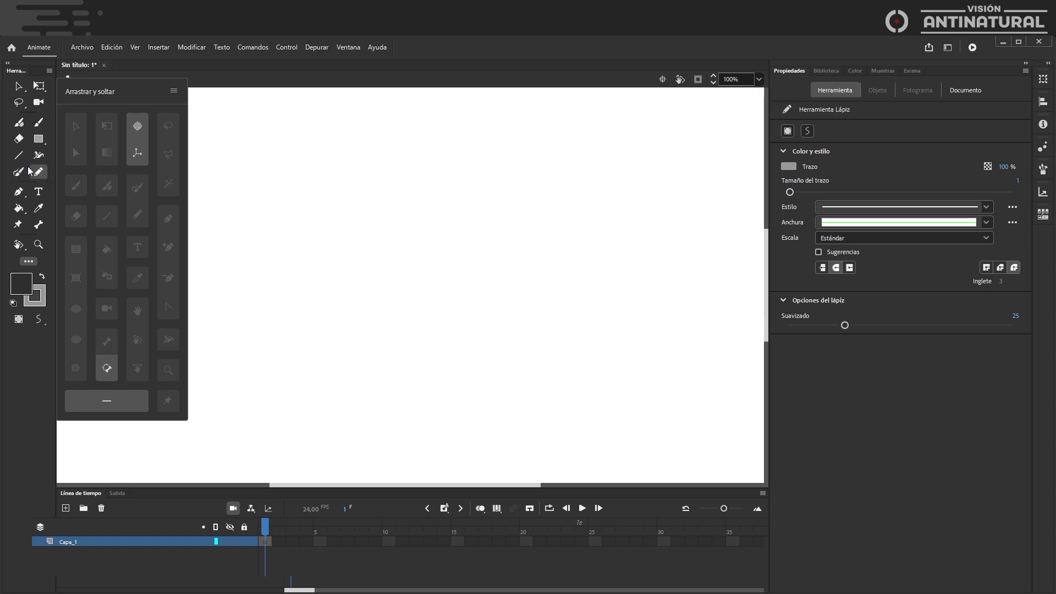
drag(139, 126, 52, 102)
drag(137, 152, 32, 122)
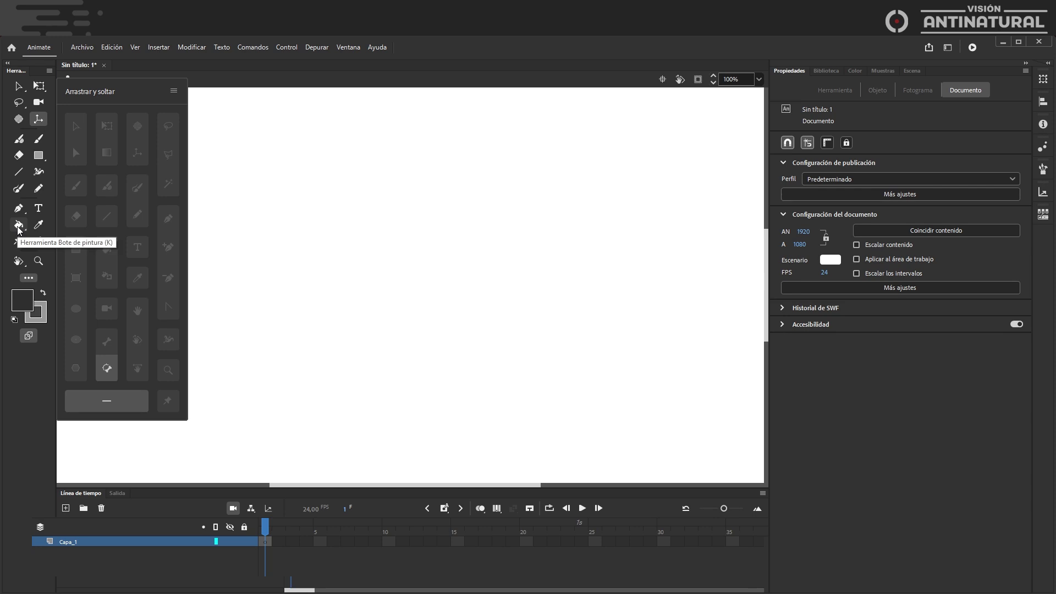
Step: Move the Brush tool (Y) up in the toolbar beside the other brushes, just before the Eraser, and finish customizing the toolbar
click(38, 188)
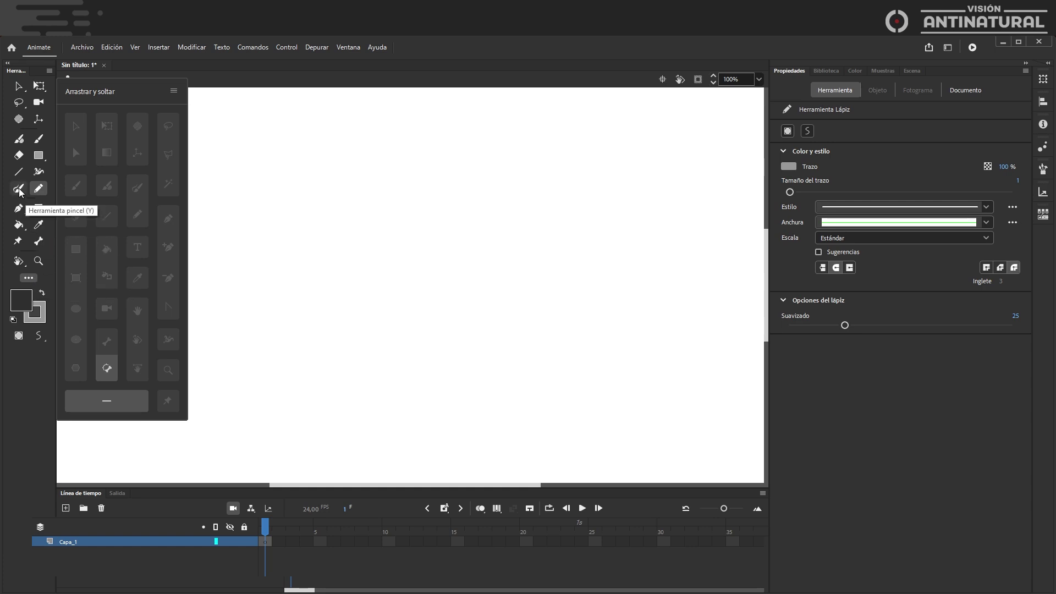
drag(19, 191, 50, 139)
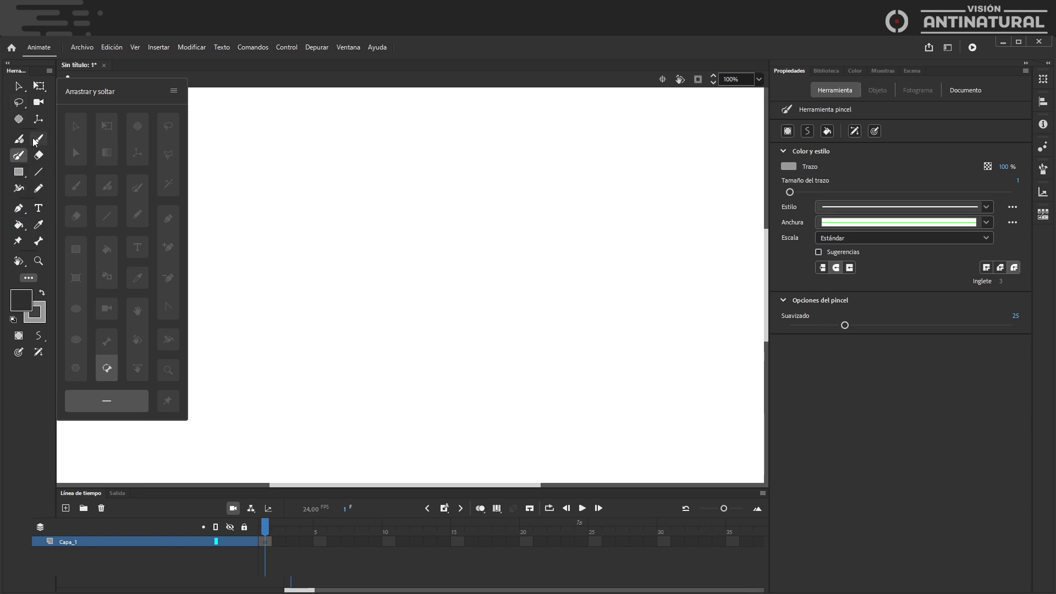
click(19, 88)
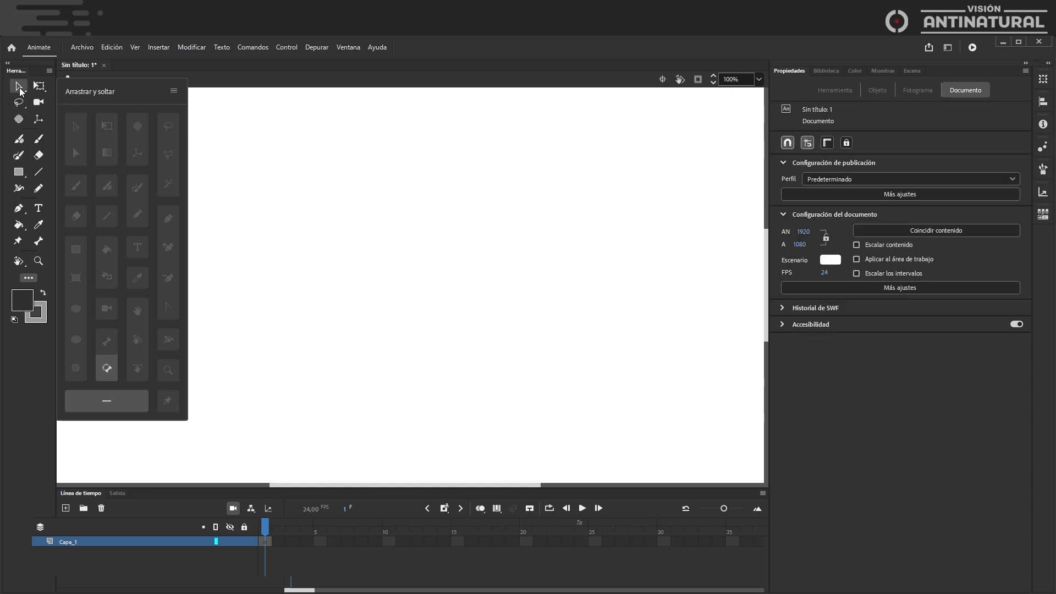
click(29, 279)
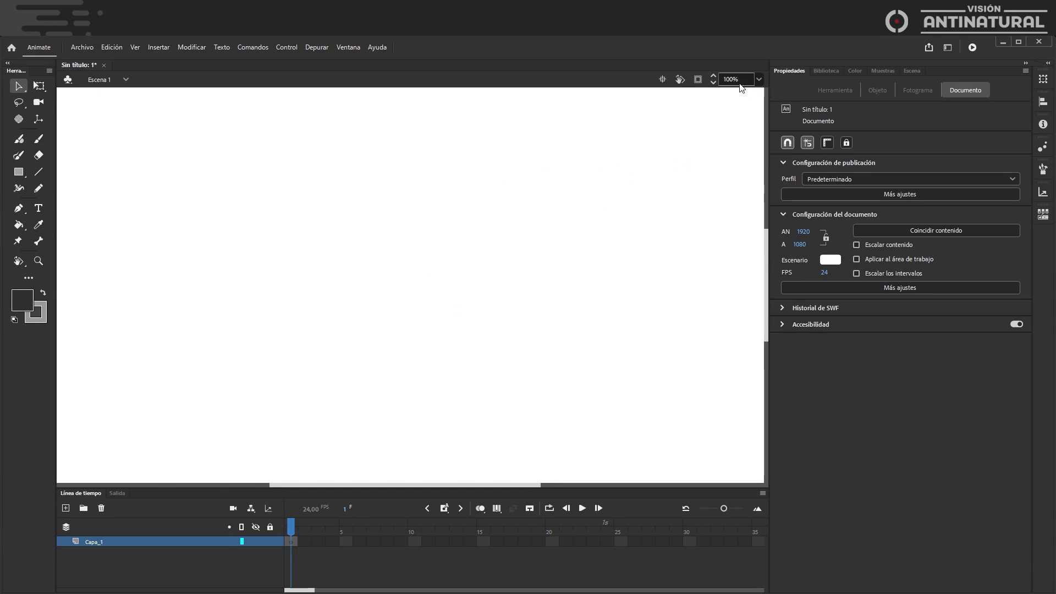
Step: Fit the stage to the window with Ajustar a ventana and reduce its magnification in small steps to about 47%
click(758, 81)
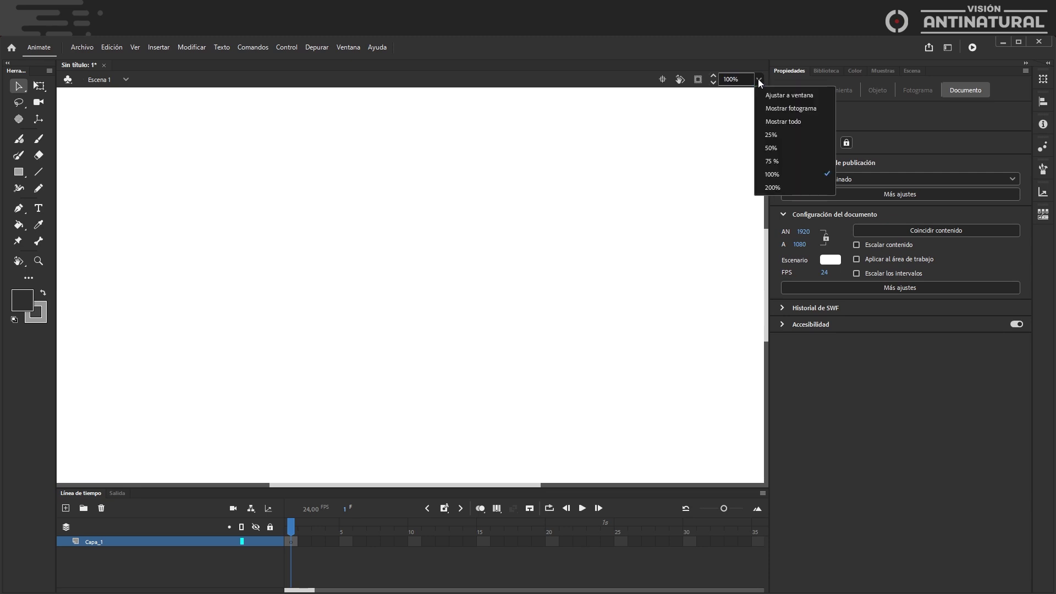
click(767, 96)
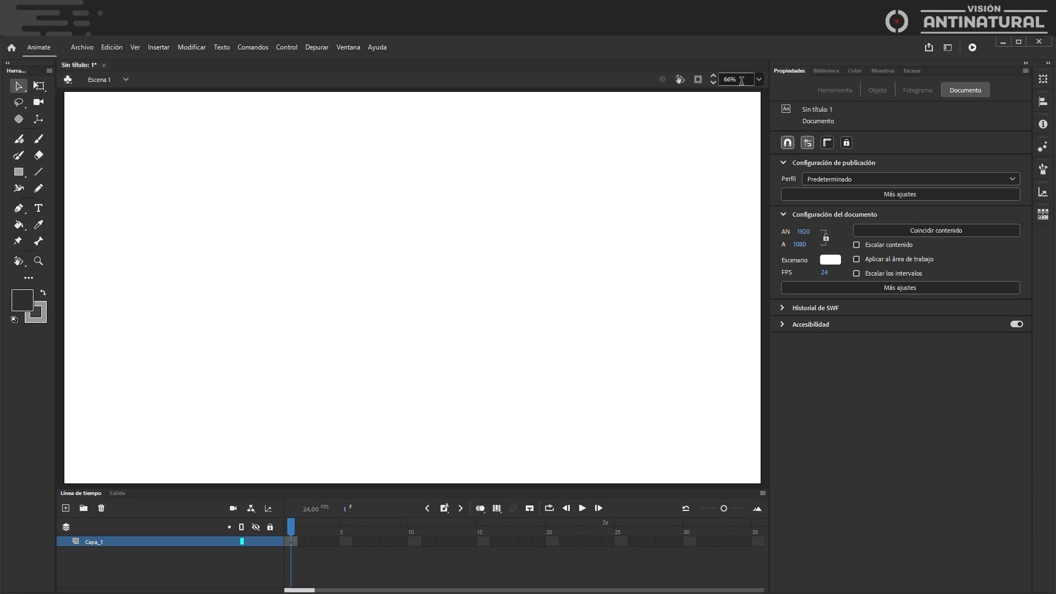
click(715, 84)
click(714, 84)
click(715, 84)
click(714, 84)
click(714, 84)
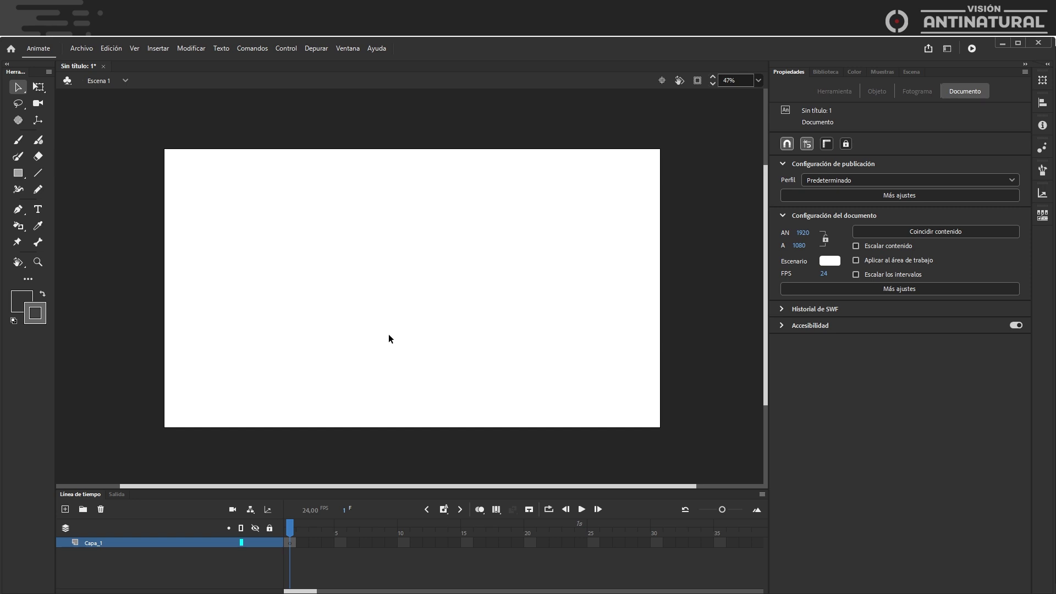
Step: Zoom the view in and out around the stage and pan it slightly
scroll(388, 335, up, 3)
scroll(389, 334, down, 3)
scroll(388, 334, up, 1)
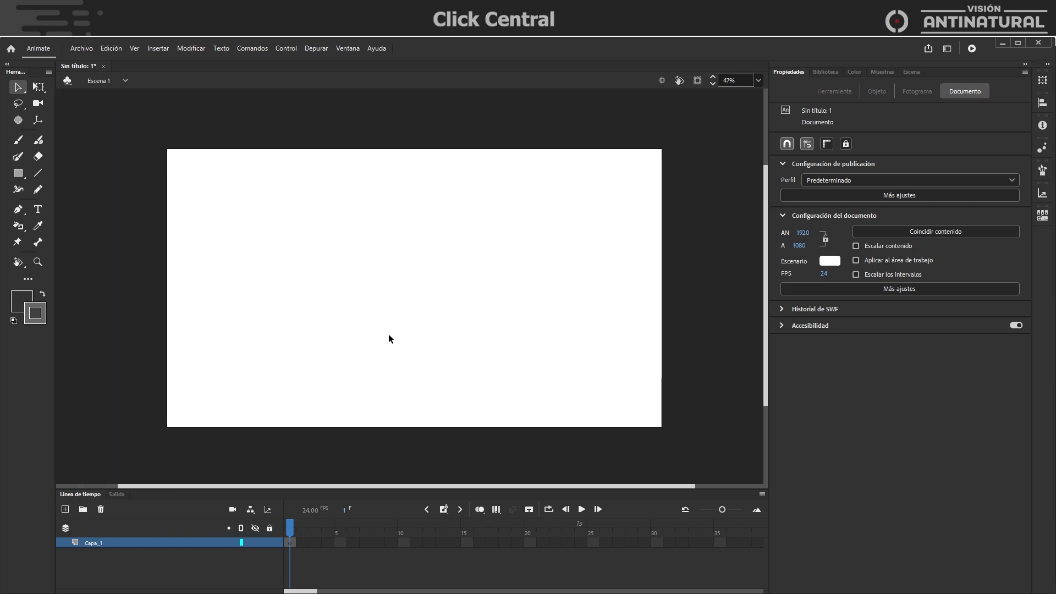
mouse_move(394, 334)
mouse_down()
mouse_move(302, 356)
mouse_move(456, 322)
mouse_move(347, 318)
mouse_move(434, 318)
mouse_move(356, 321)
mouse_move(407, 321)
mouse_up()
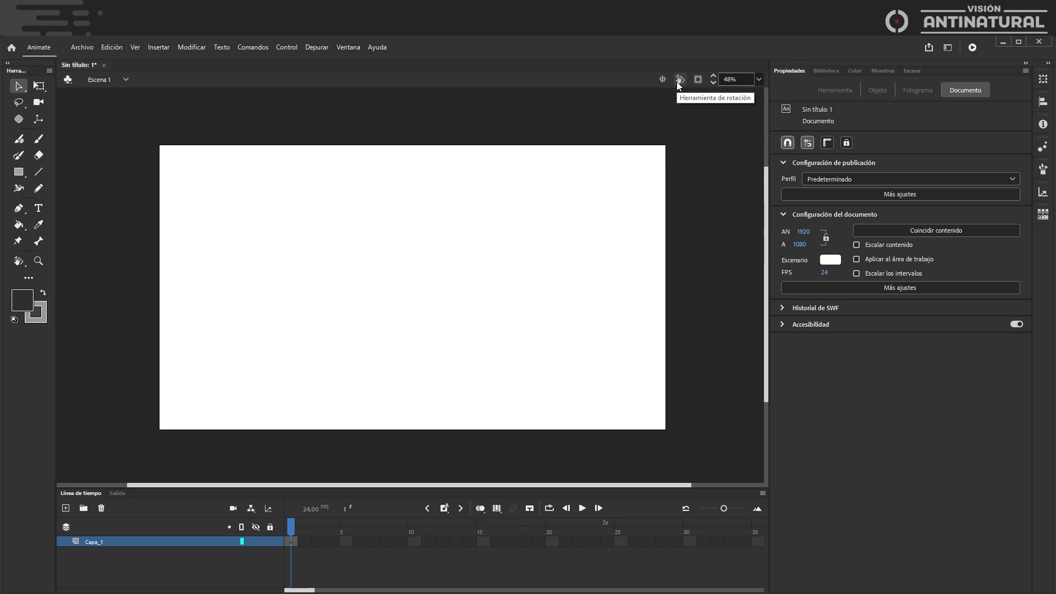
Step: Rotate the stage view counterclockwise with the Rotation tool, recenter the stage to reset the rotation, and return to the Selection tool
click(679, 82)
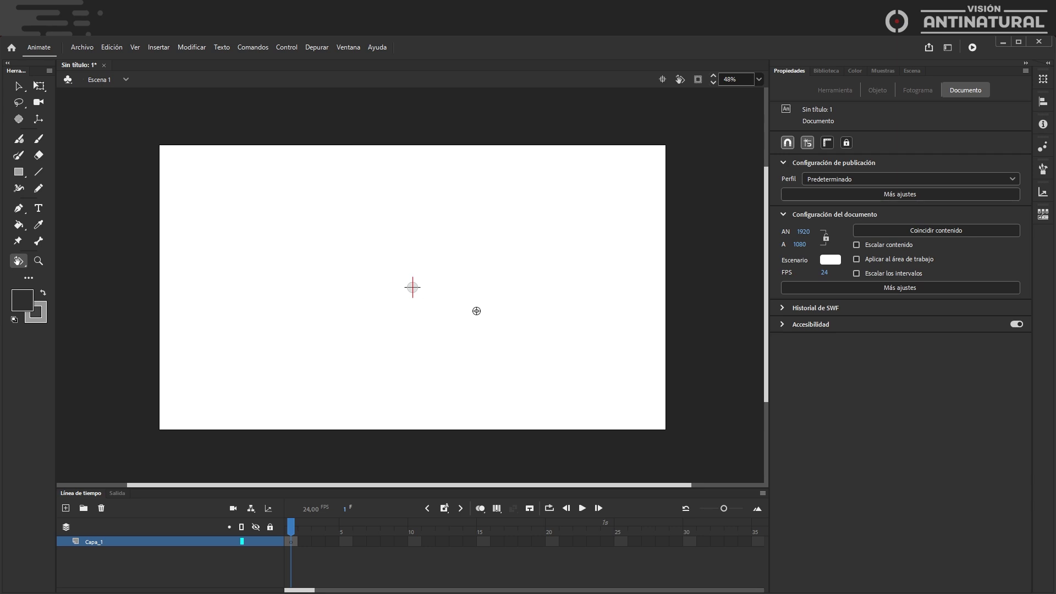
drag(476, 312, 485, 278)
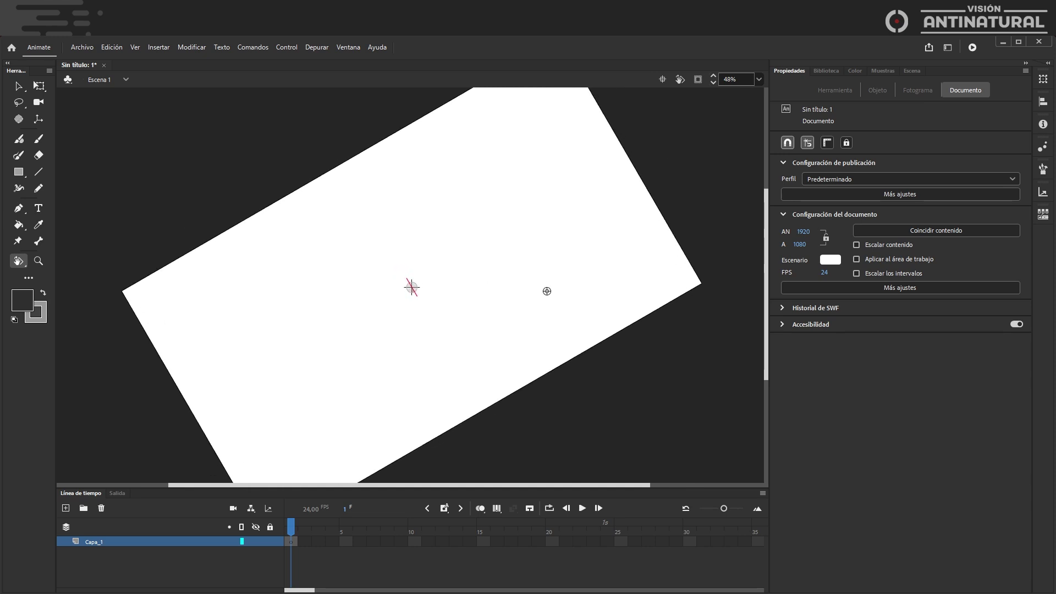
click(662, 82)
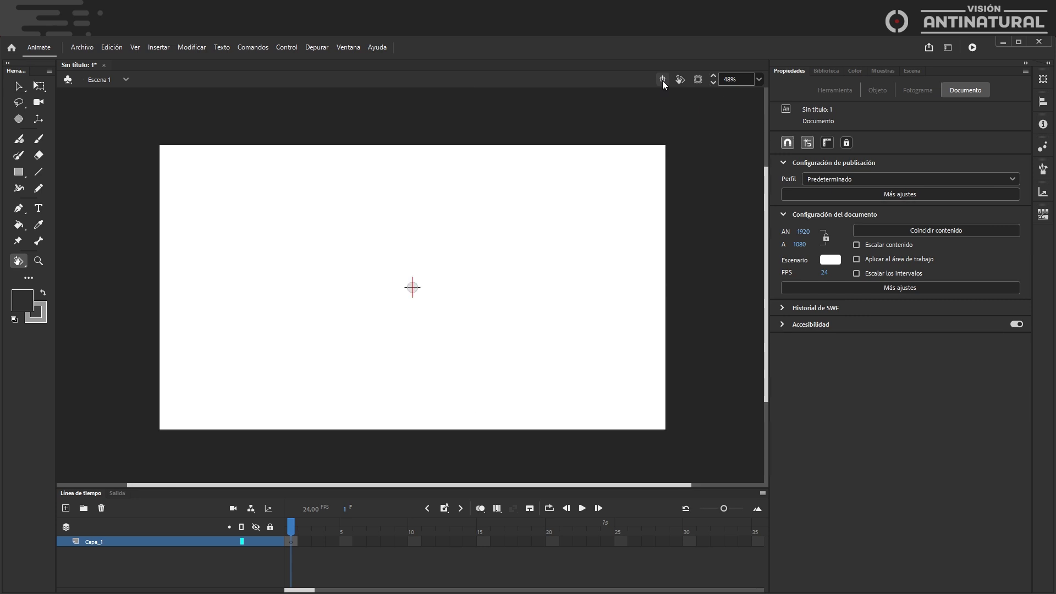
click(20, 88)
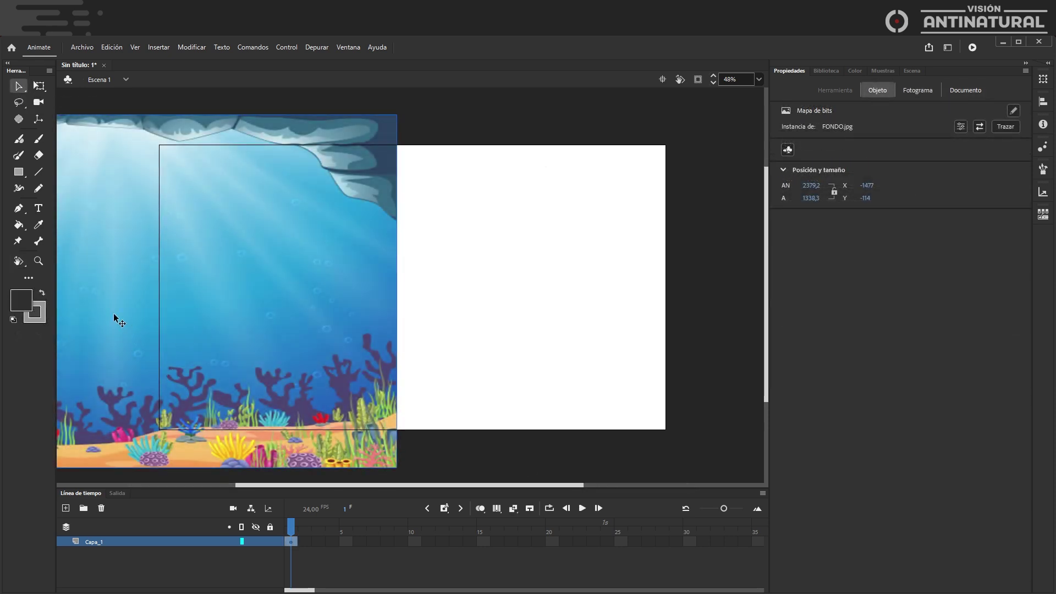
Step: Move the FONDO.jpg bitmap over the stage and switch the clipping of content outside the stage on and back off
drag(96, 306, 430, 299)
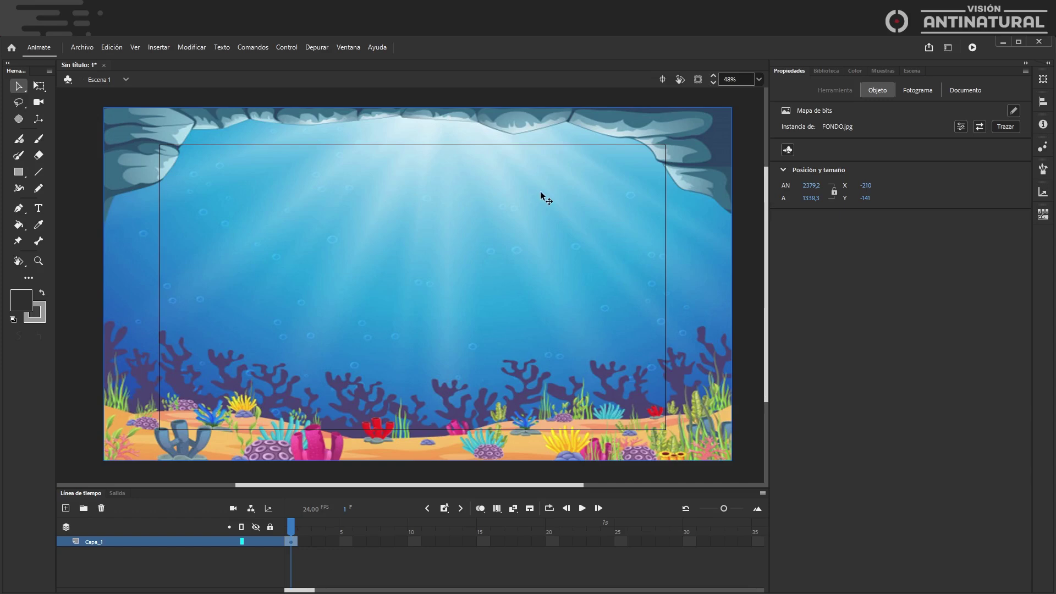
click(697, 83)
drag(425, 242, 381, 257)
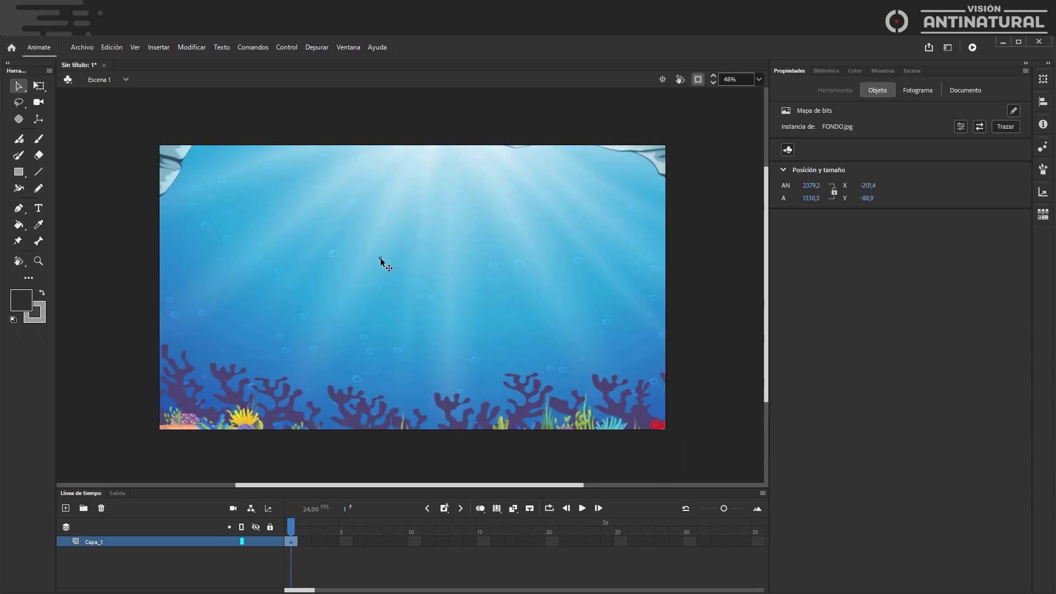
click(699, 81)
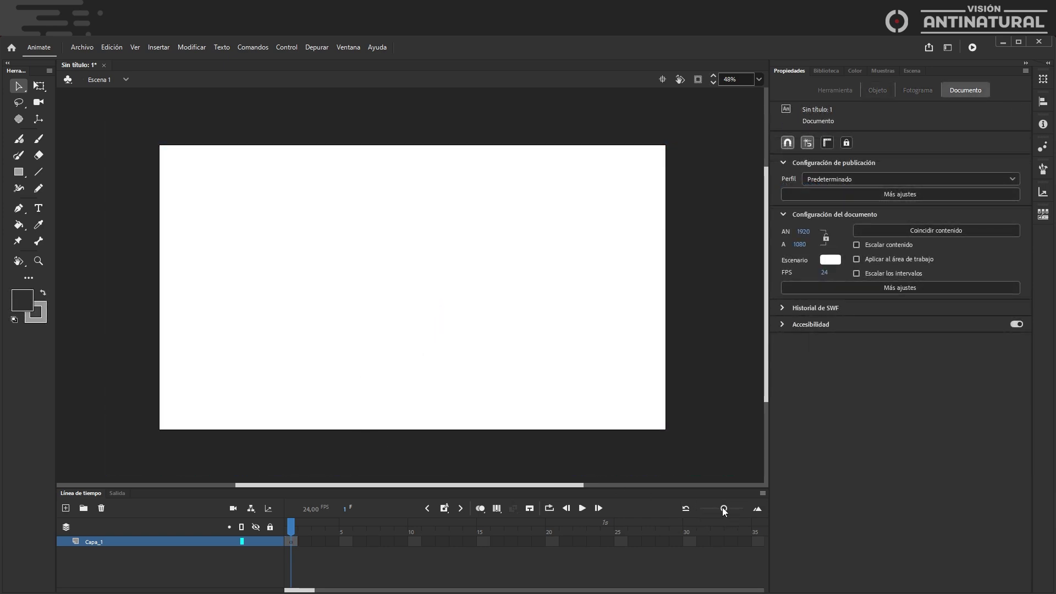
Step: Zoom the timeline out slightly to fit more frames
mouse_move(722, 510)
mouse_down()
mouse_move(705, 510)
mouse_move(738, 506)
mouse_move(721, 509)
mouse_up()
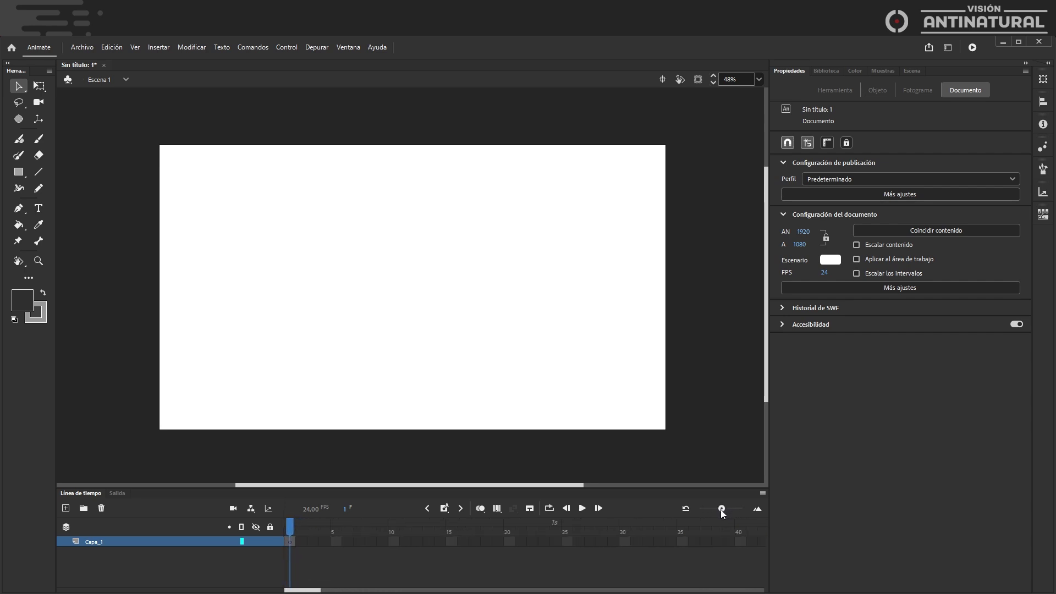